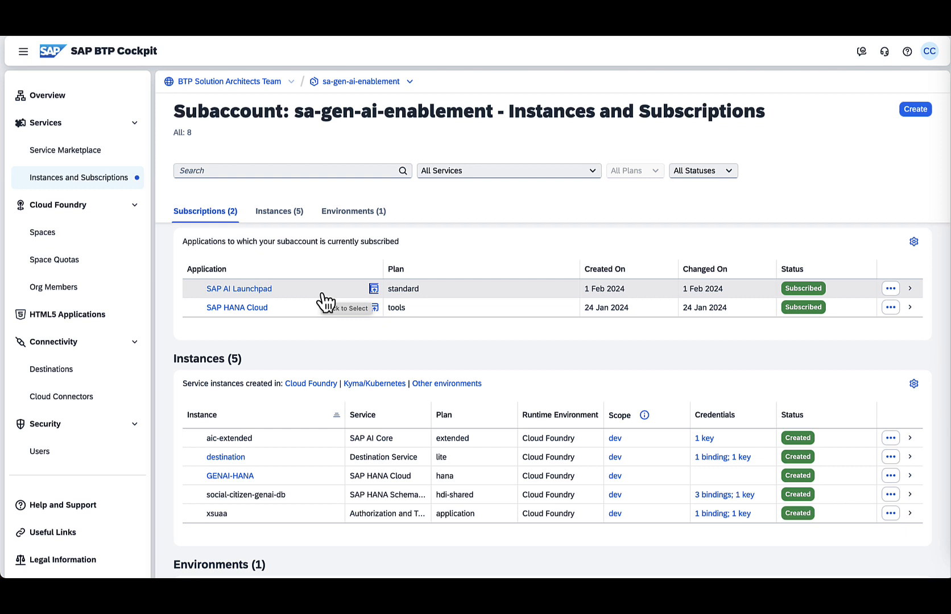
- Open the SAP AI Launchpad application from the subaccount's subscriptions
{"action": "left_click", "coordinate": [373, 289]}
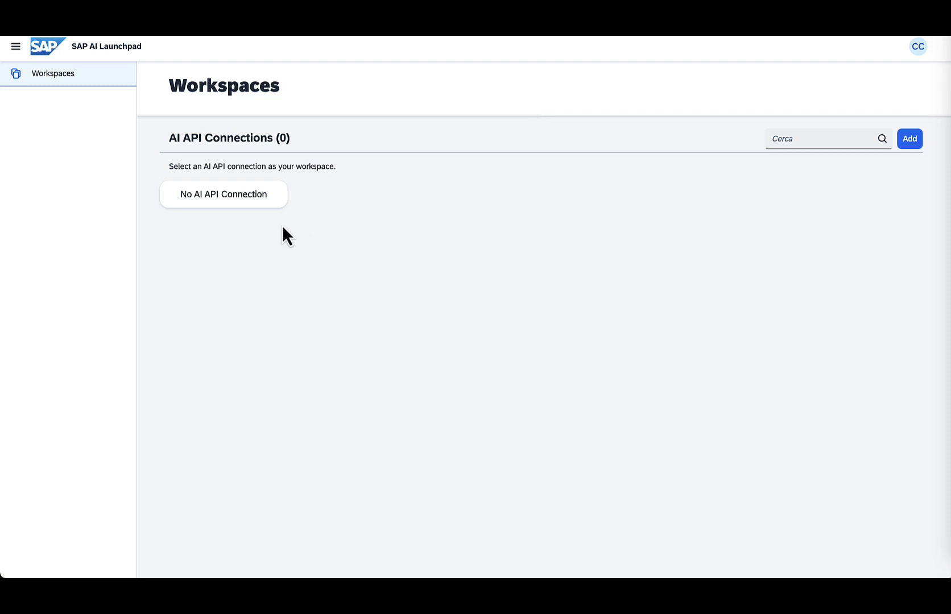
{"action": "left_click", "coordinate": [249, 195]}
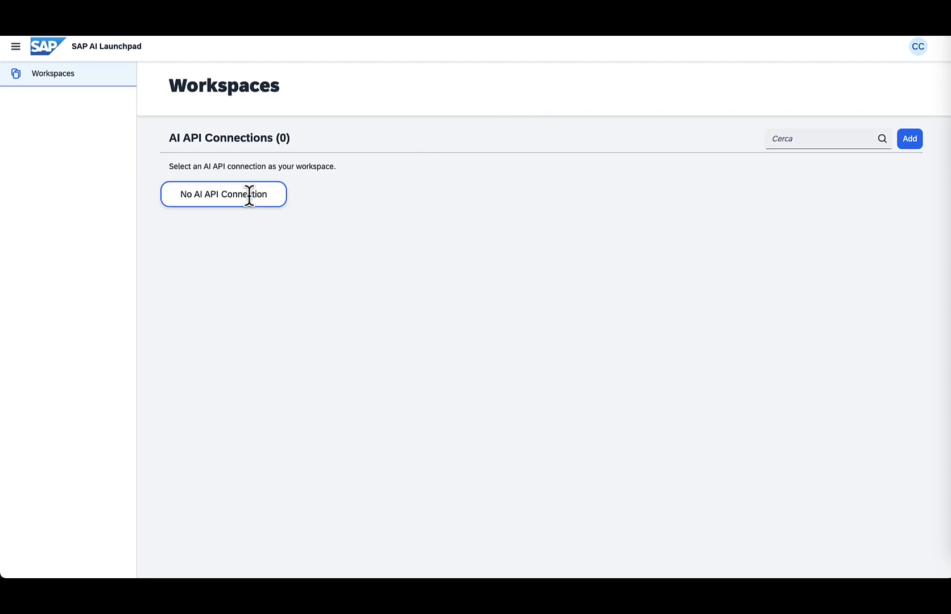
- Add a new AI API connection by uploading the service key file aic-extended-sk.txt from Downloads
{"action": "left_click", "coordinate": [905, 142]}
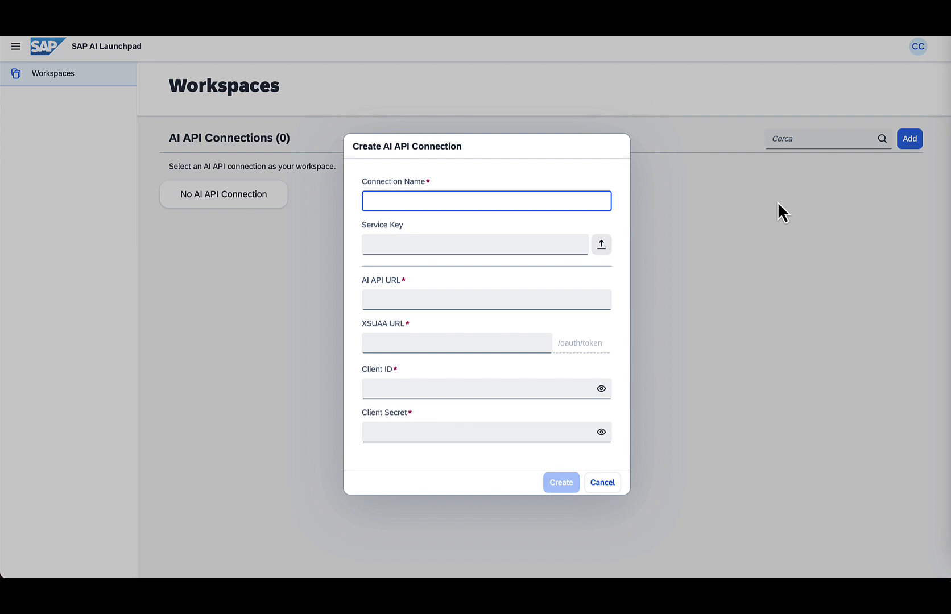
{"action": "left_click", "coordinate": [601, 244]}
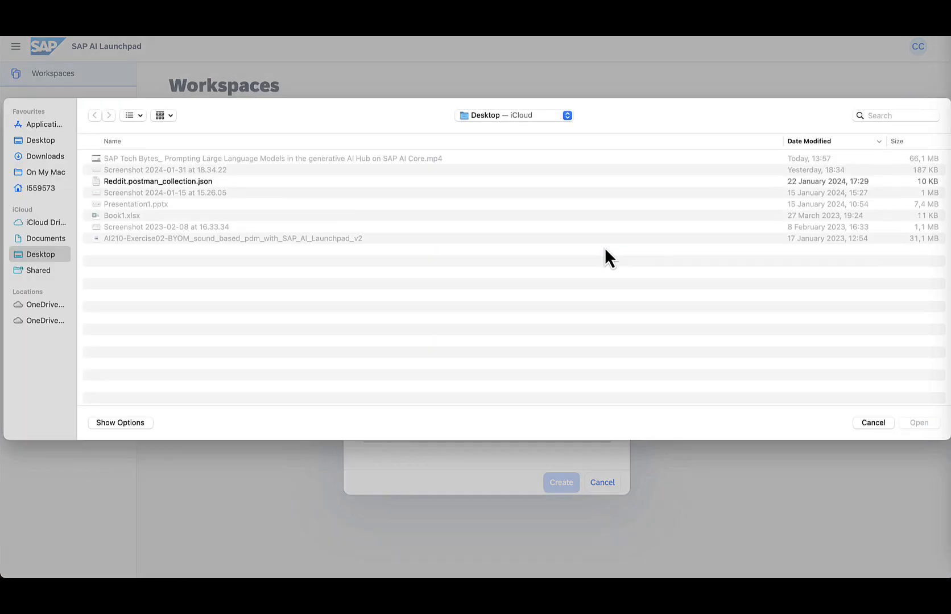
{"action": "left_click", "coordinate": [55, 160]}
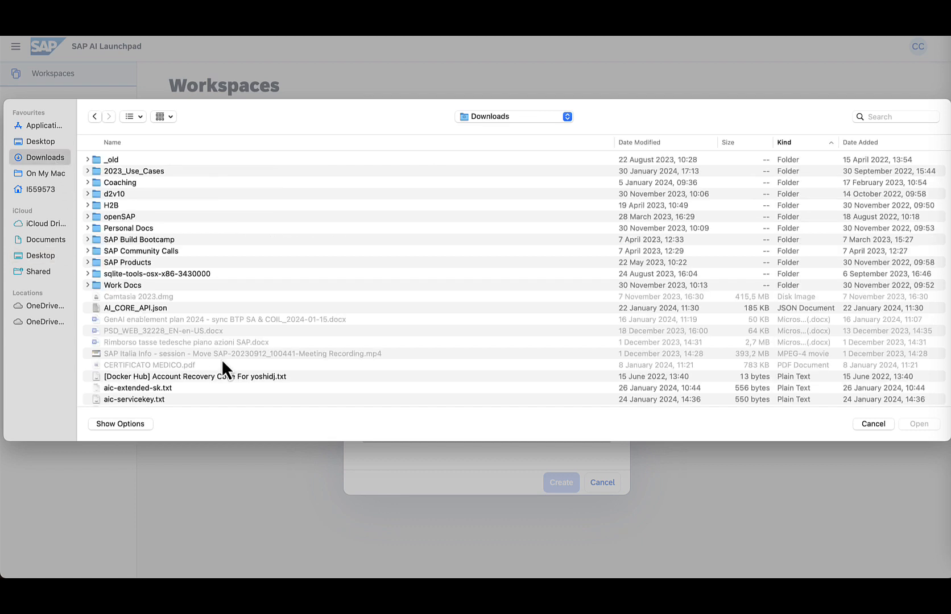
{"action": "scroll", "coordinate": [221, 359], "scroll_direction": "down", "scroll_amount": 5}
{"action": "left_click", "coordinate": [175, 295]}
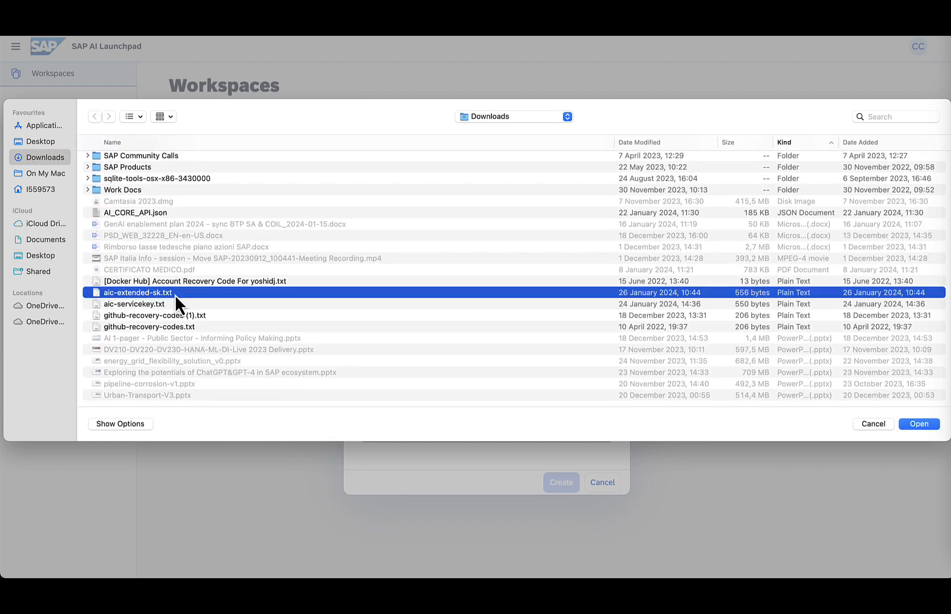
{"action": "left_click", "coordinate": [917, 425]}
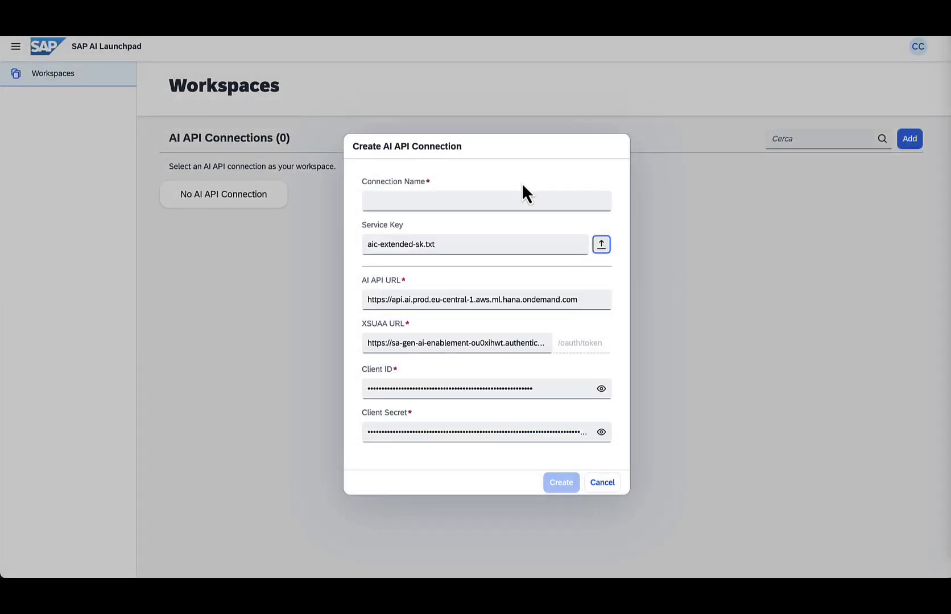
- Name the connection aic-extended and create it
{"action": "left_click", "coordinate": [513, 196]}
{"action": "type", "text": "aic"}
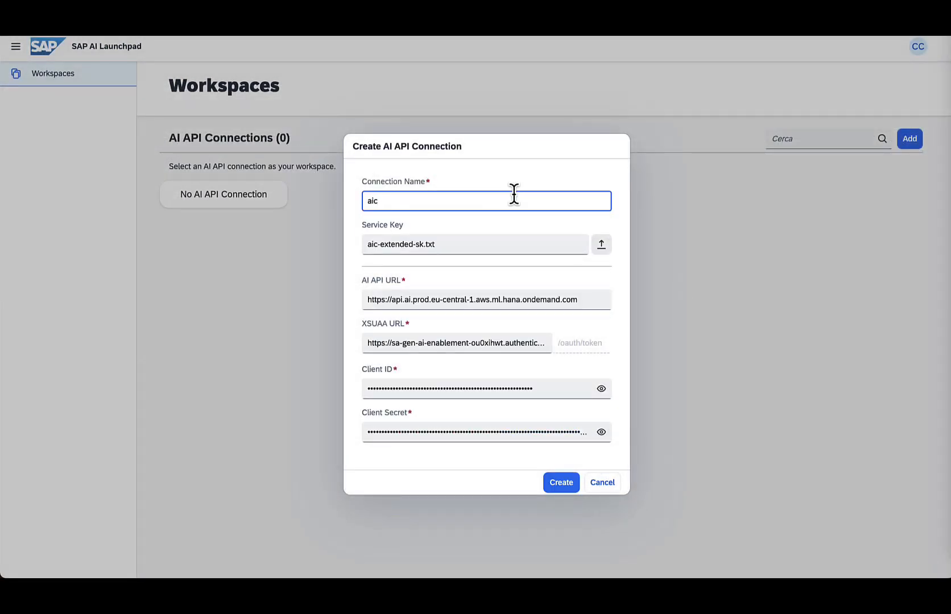
{"action": "type", "text": "-extended"}
{"action": "left_click", "coordinate": [564, 484]}
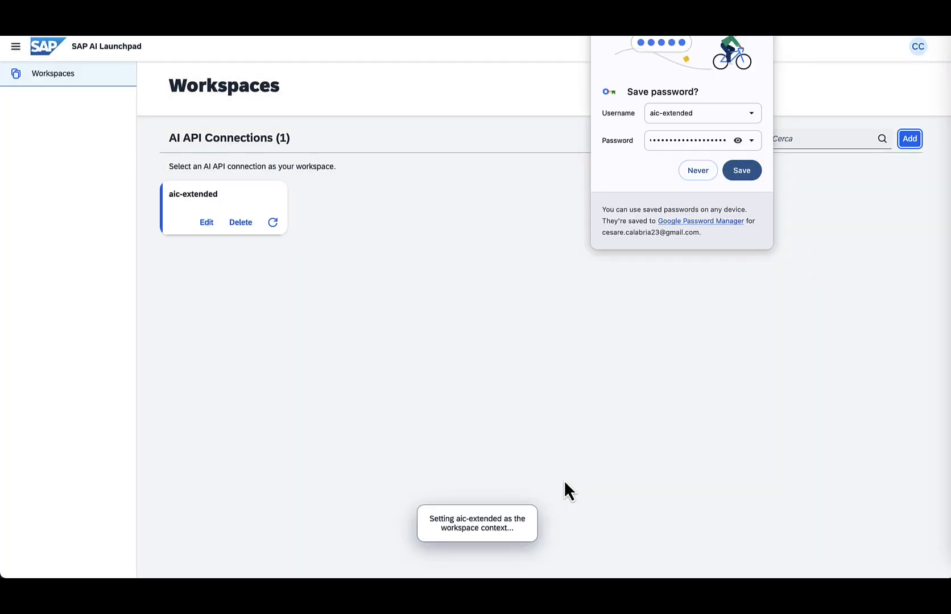
- Decline saving the browser password and select the default resource group as the workspace
{"action": "left_click", "coordinate": [694, 170]}
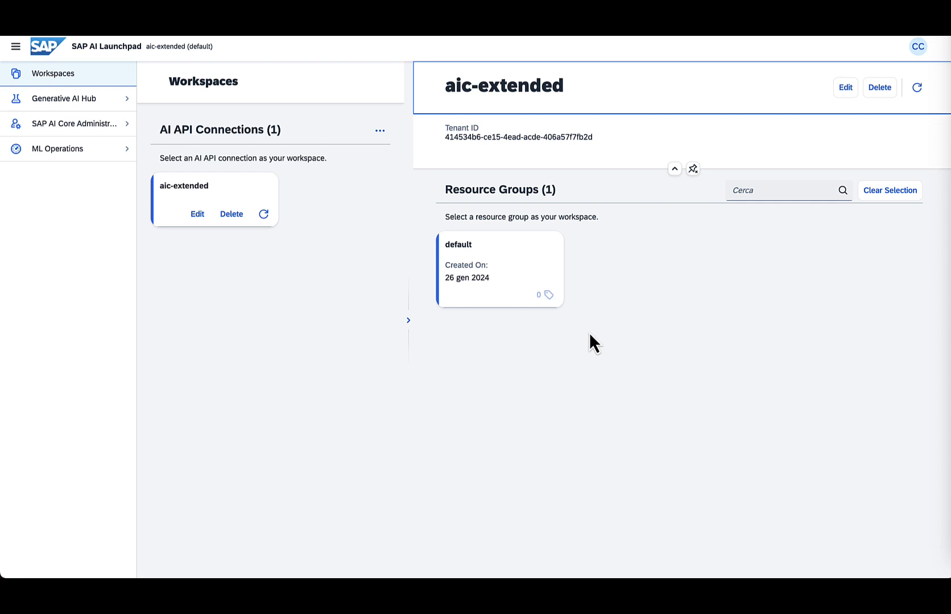
{"action": "left_click", "coordinate": [481, 264]}
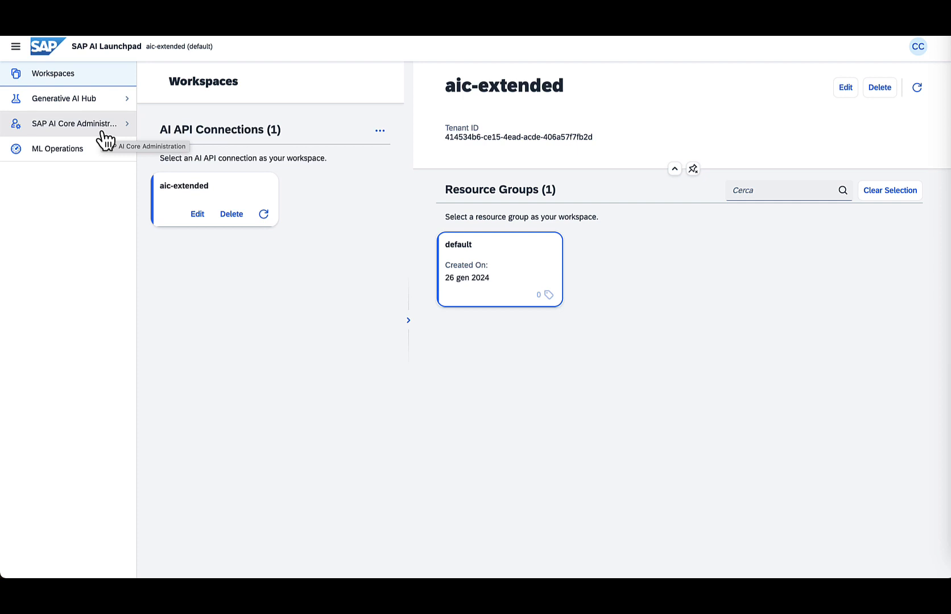
- Open the foundation-models scenario under ML Operations scenarios
{"action": "left_click", "coordinate": [105, 139]}
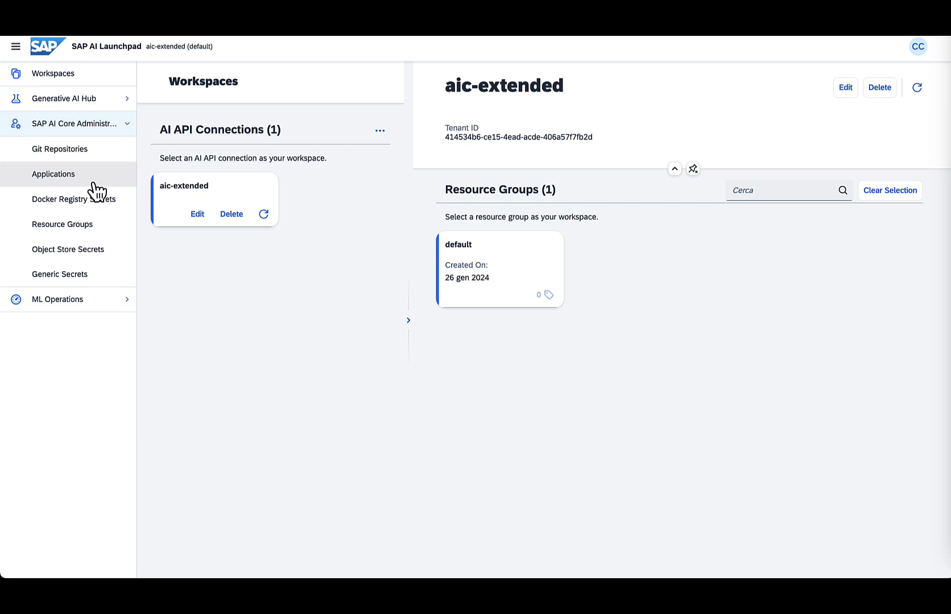
{"action": "left_click", "coordinate": [86, 307]}
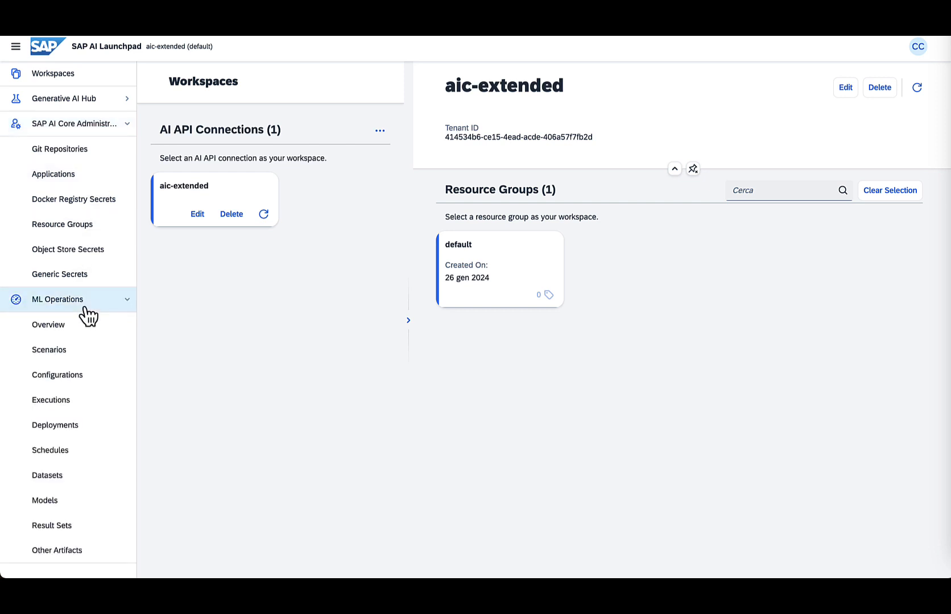
{"action": "left_click", "coordinate": [74, 357]}
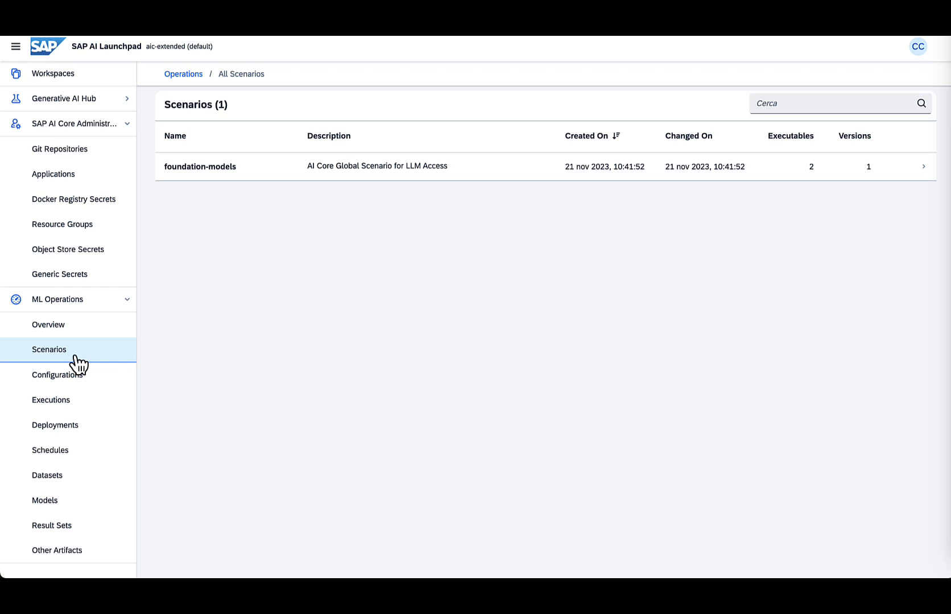
{"action": "left_click", "coordinate": [257, 175]}
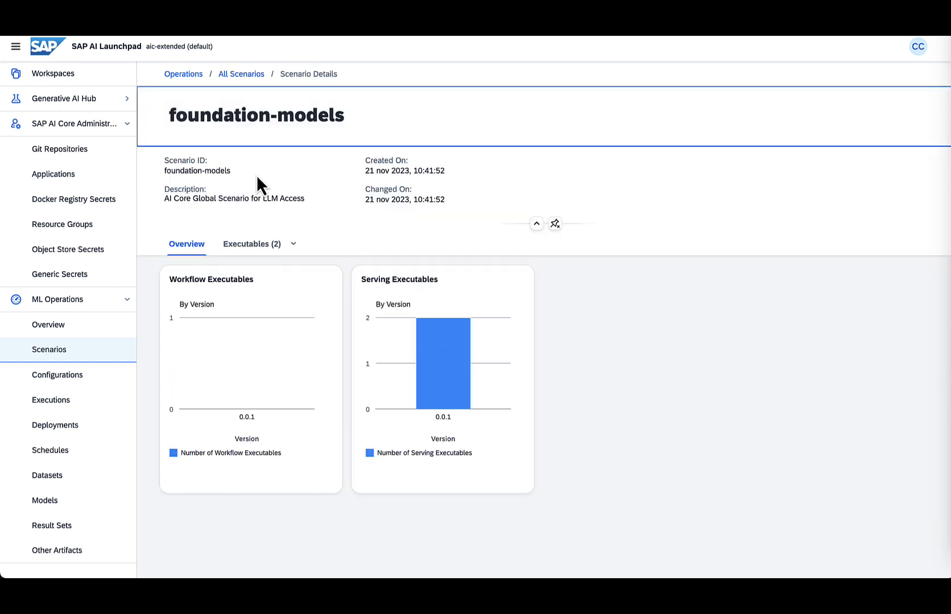
- Review the scenario's executables, expanding the aicore-opensource description
{"action": "left_click", "coordinate": [250, 246]}
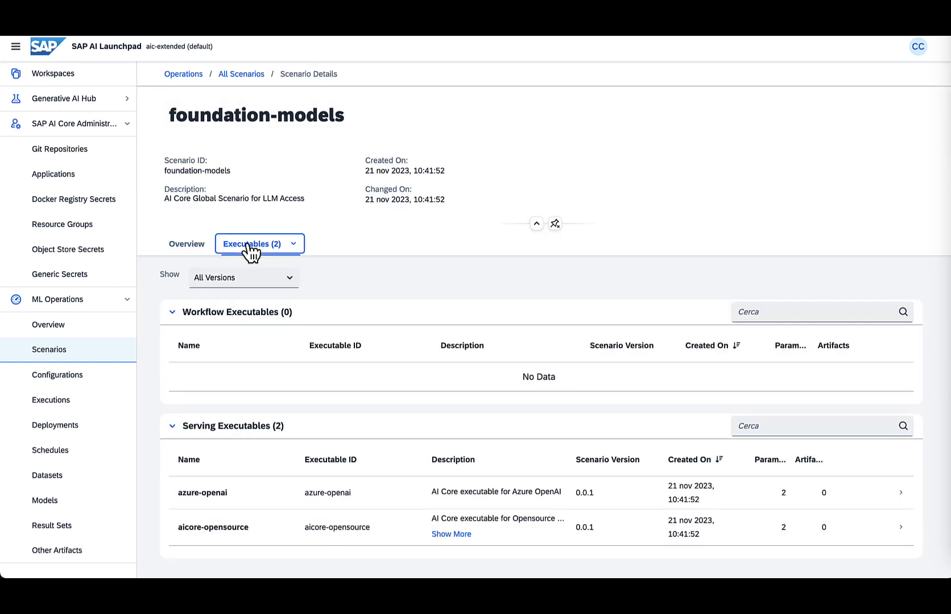
{"action": "scroll", "coordinate": [249, 245], "scroll_direction": "down", "scroll_amount": 3}
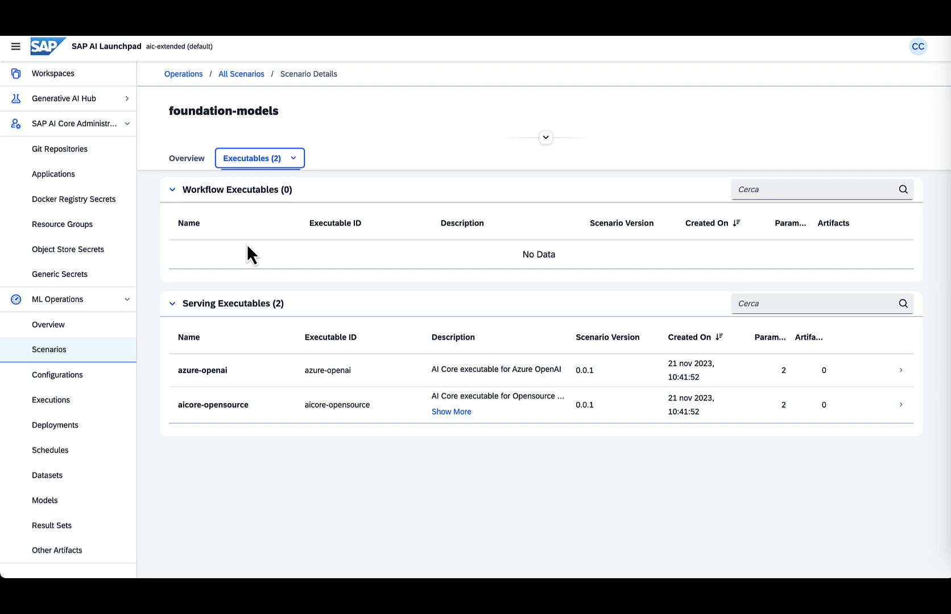
{"action": "left_click", "coordinate": [452, 413]}
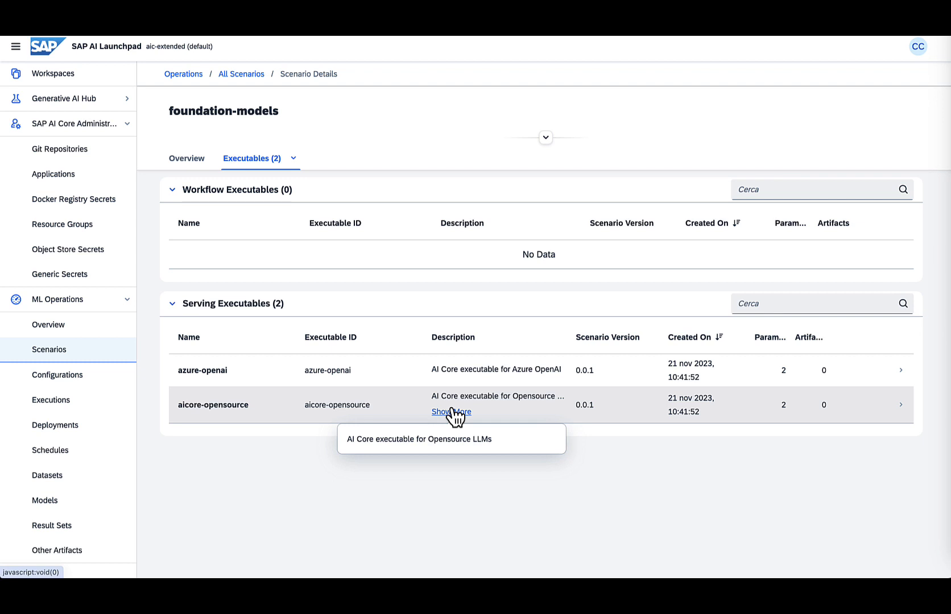
{"action": "left_click", "coordinate": [572, 474]}
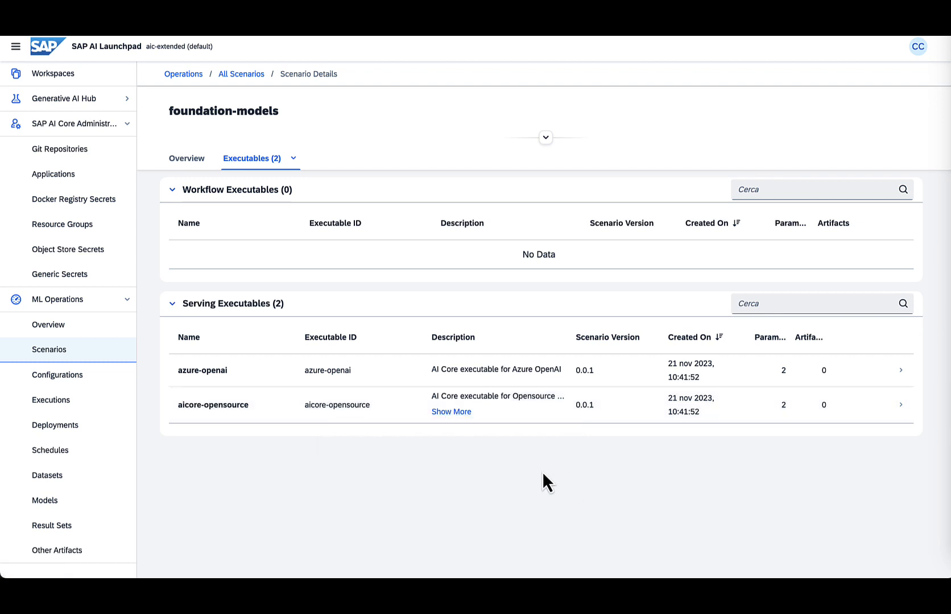
- Inspect the aicore-opensource executable's parameters, then return to the scenario details
{"action": "left_click", "coordinate": [263, 398]}
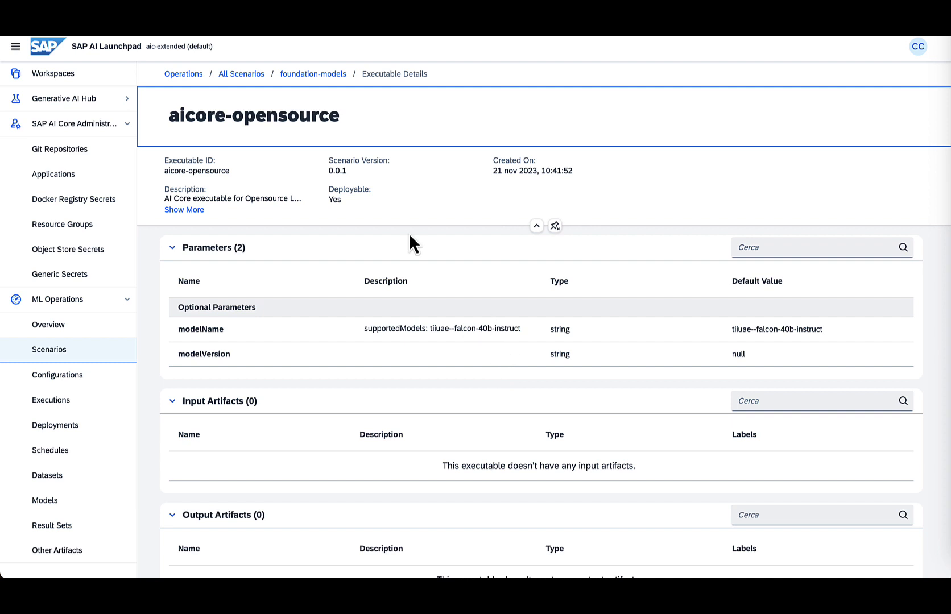
{"action": "left_click", "coordinate": [333, 77]}
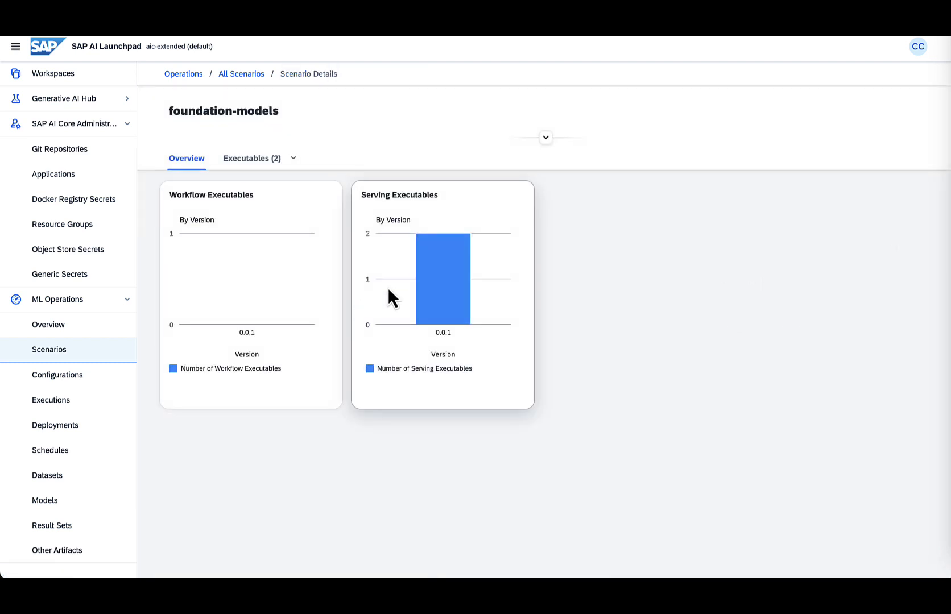
- Inspect the azure-openai executable's parameters, expanding the list of supported models
{"action": "mouse_move", "coordinate": [435, 267]}
{"action": "left_click", "coordinate": [266, 161]}
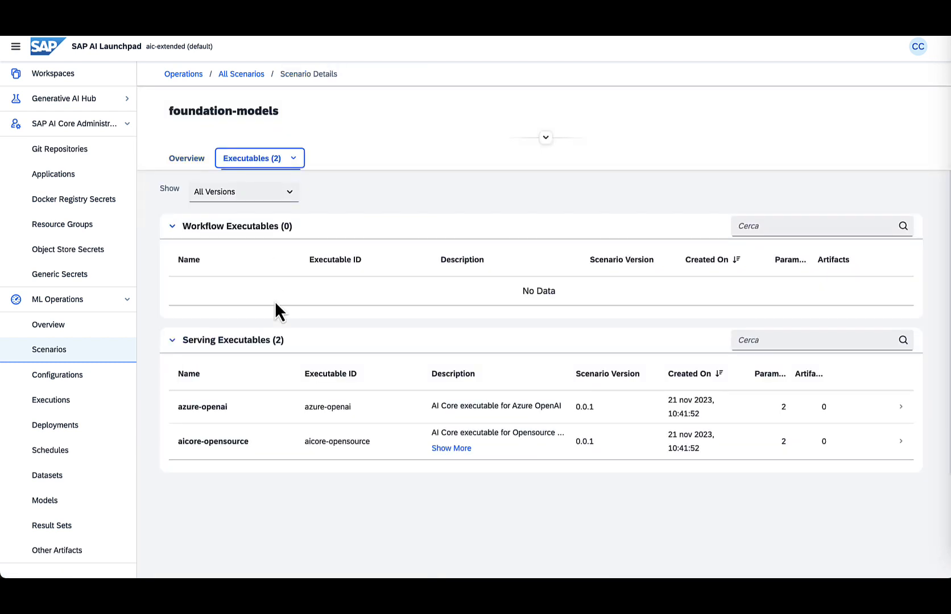
{"action": "left_click", "coordinate": [259, 405]}
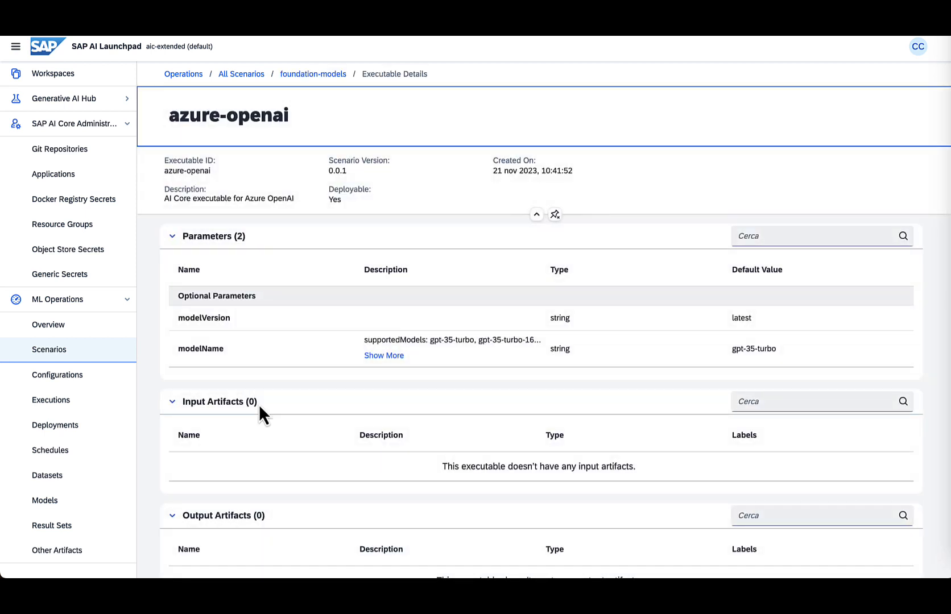
{"action": "left_click", "coordinate": [399, 356]}
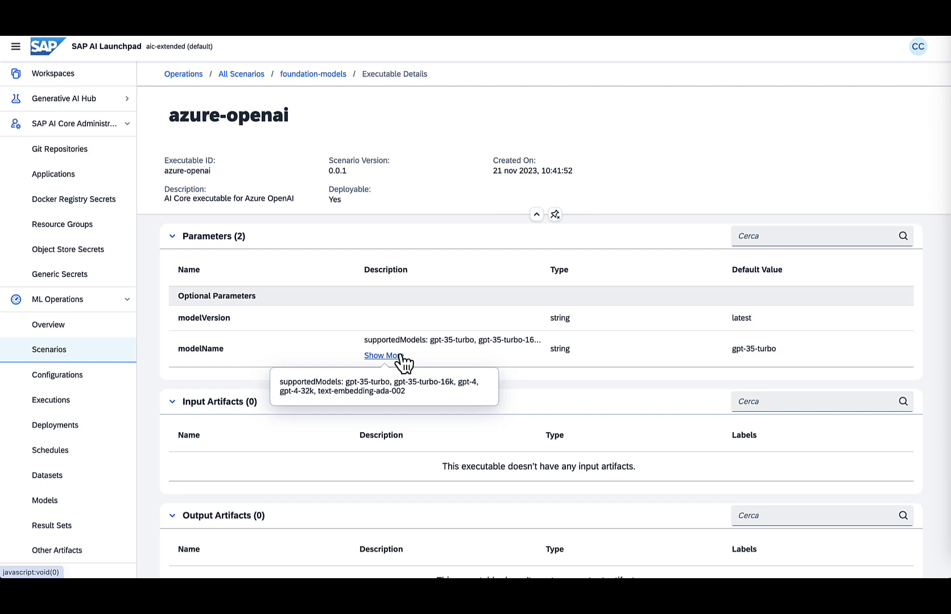
{"action": "left_click", "coordinate": [610, 166]}
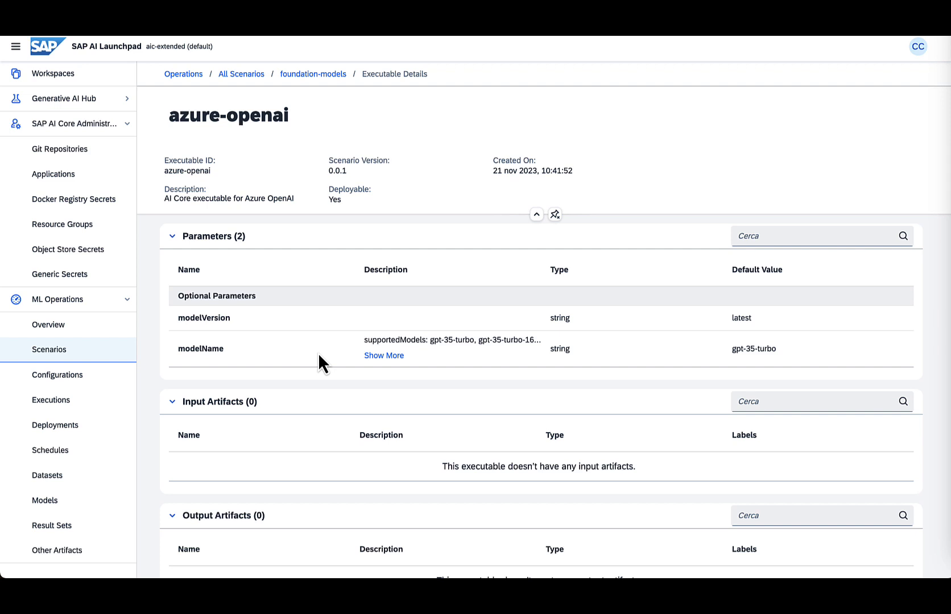
- Start a new configuration named new-gpt-4
{"action": "left_click", "coordinate": [118, 393]}
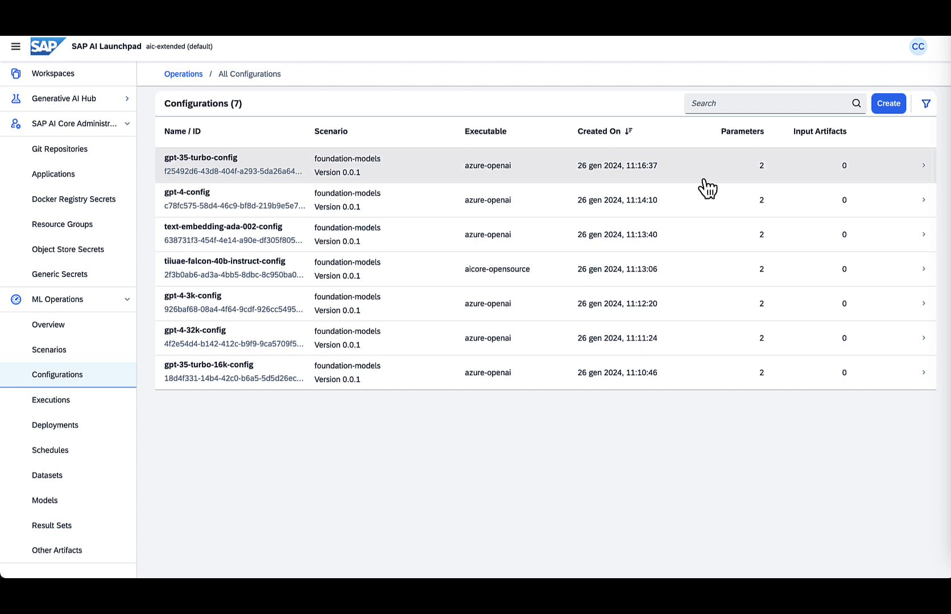
{"action": "left_click", "coordinate": [889, 105]}
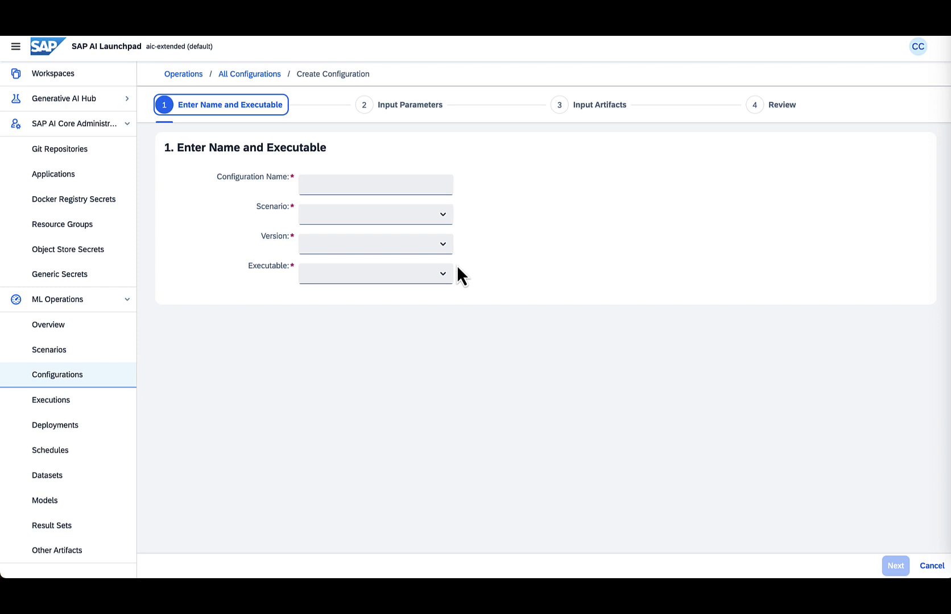
{"action": "left_click", "coordinate": [419, 185]}
{"action": "type", "text": "gpt"}
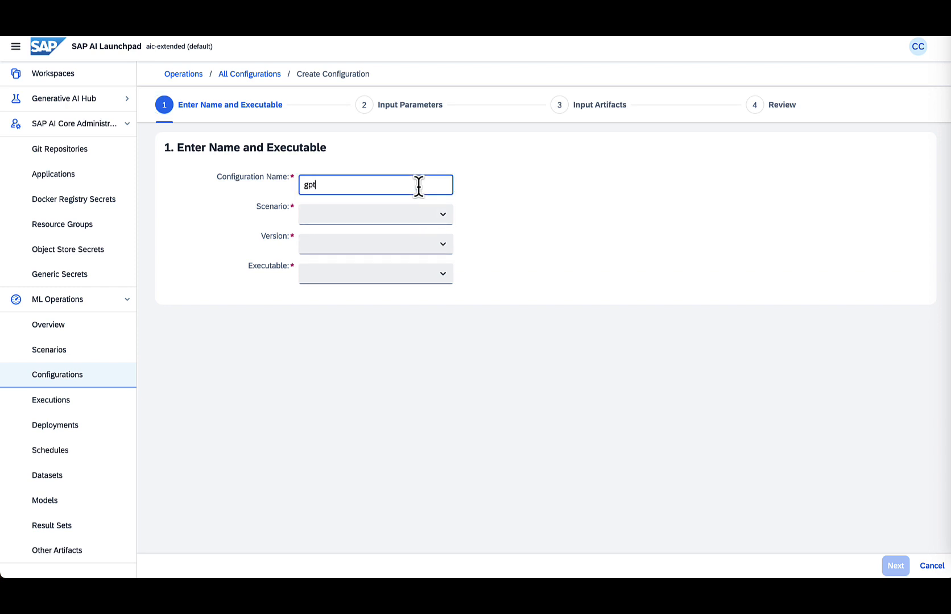
{"action": "key", "text": "BackSpace"}
{"action": "key", "text": "BackSpace"}
{"action": "key", "text": "BackSpace"}
{"action": "type", "text": "nw"}
{"action": "key", "text": "BackSpace"}
{"action": "type", "text": "ew-gpt-4"}
- Set the configuration's scenario to foundation-models, version 0.0.1, and executable azure-openai
{"action": "left_click", "coordinate": [442, 216]}
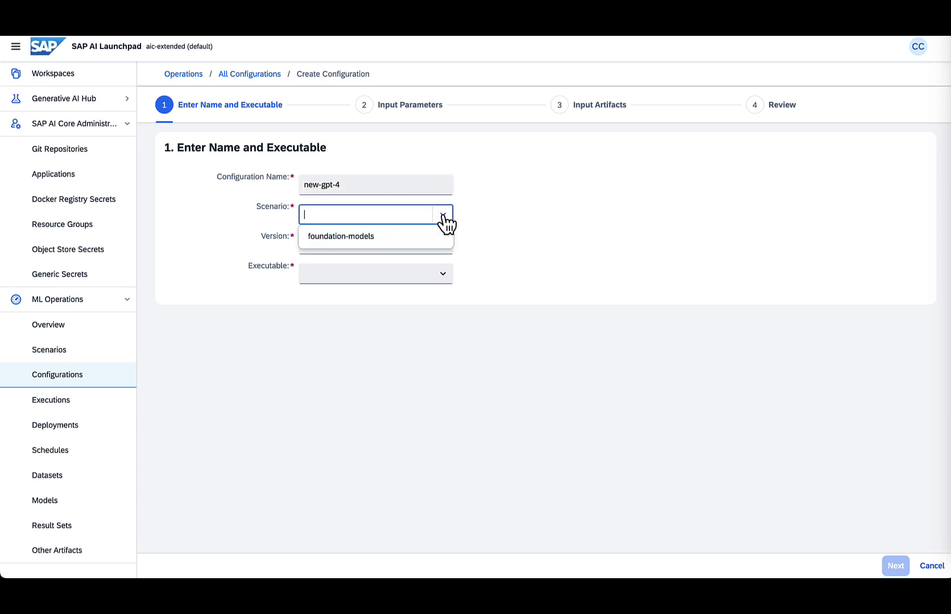
{"action": "left_click", "coordinate": [414, 237]}
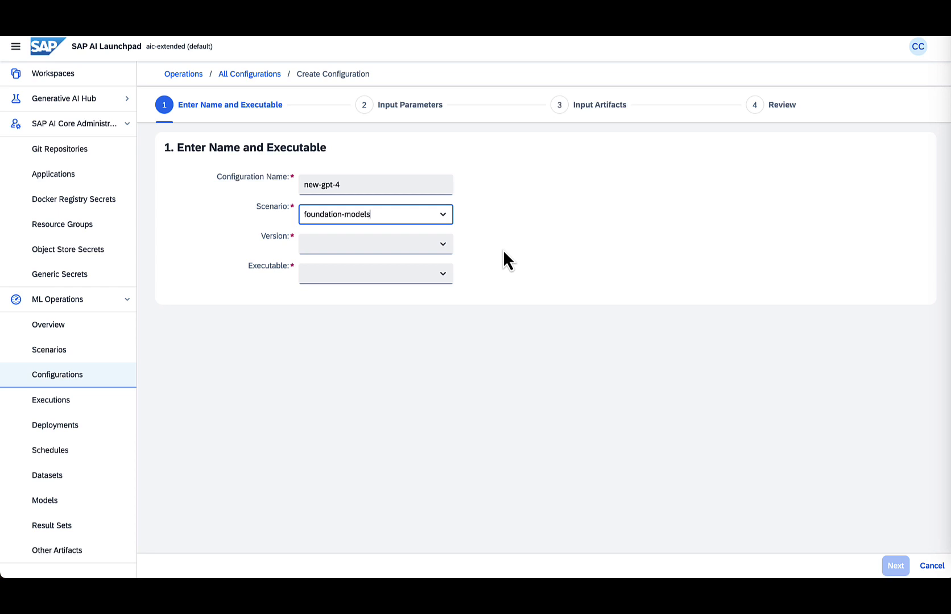
{"action": "left_click", "coordinate": [444, 245]}
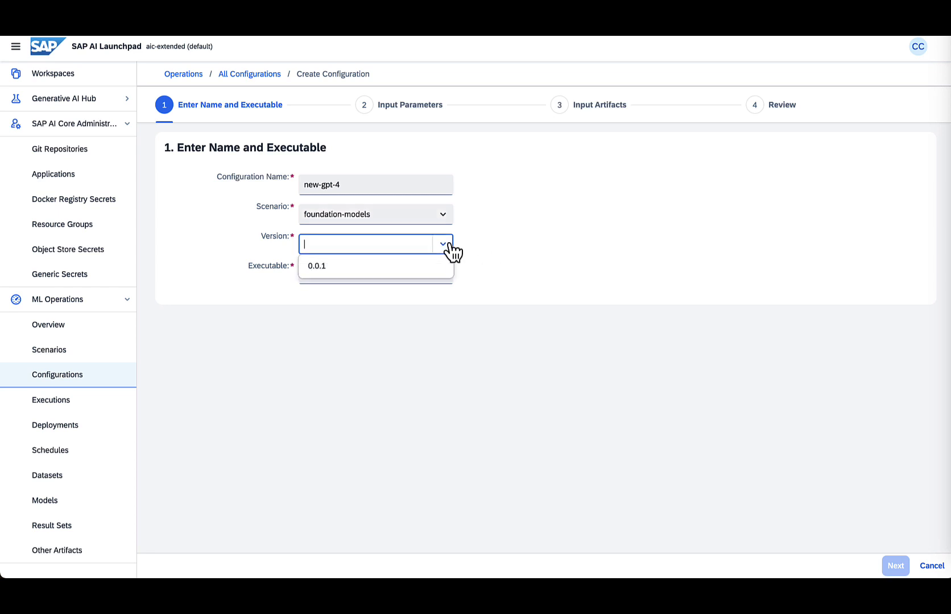
{"action": "left_click", "coordinate": [428, 265]}
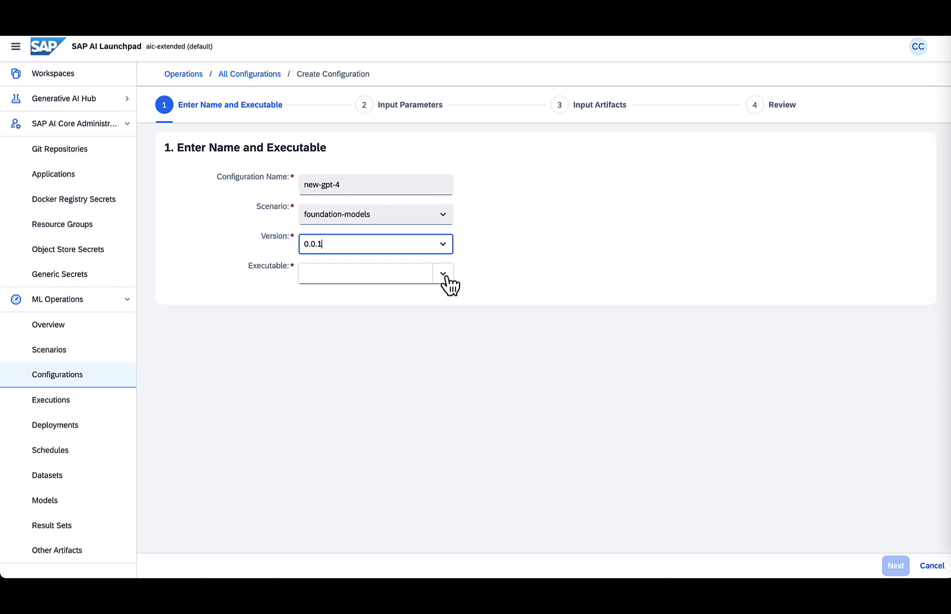
{"action": "left_click", "coordinate": [443, 275]}
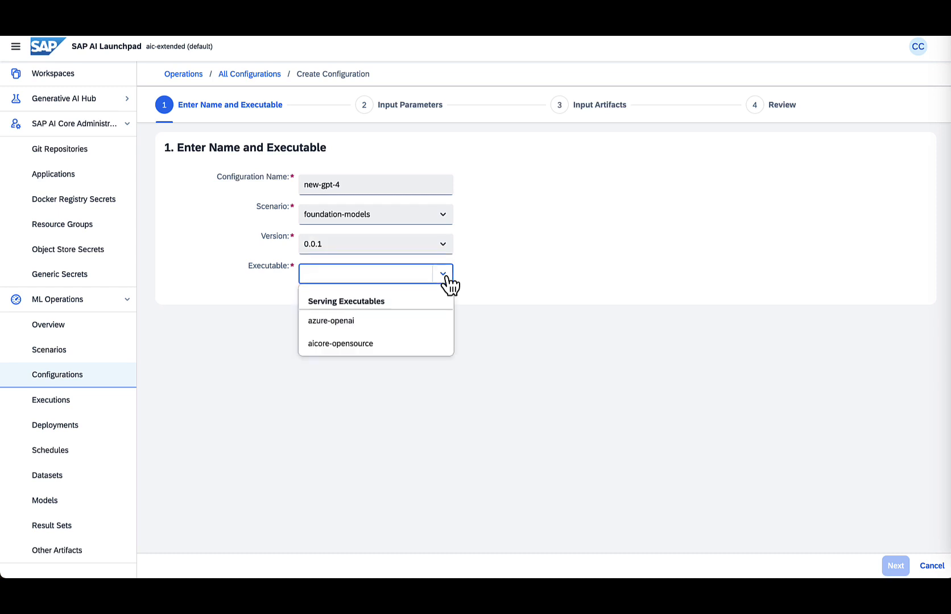
{"action": "left_click", "coordinate": [417, 321]}
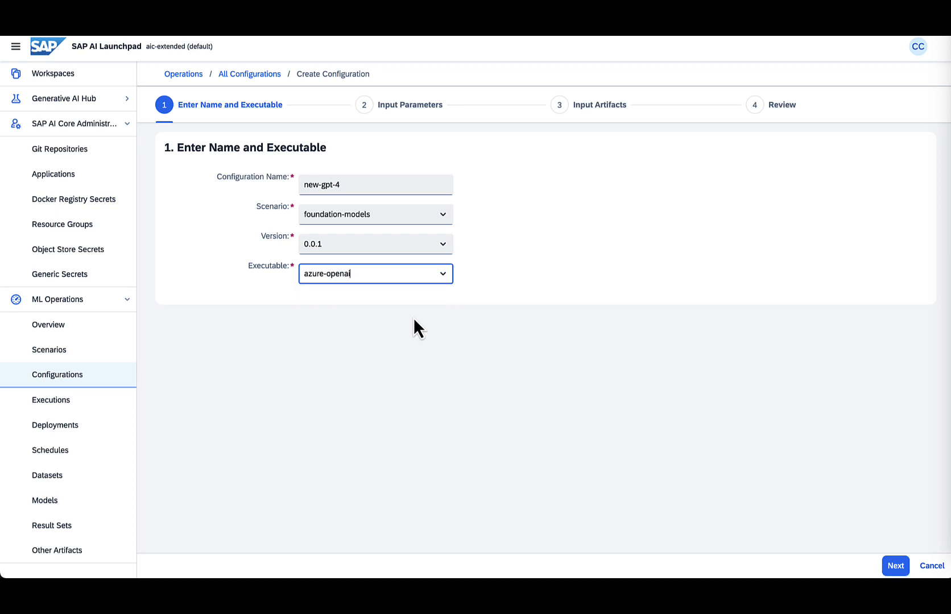
- Advance to the input parameters and set the modelName parameter to gpt-4
{"action": "left_click", "coordinate": [896, 566]}
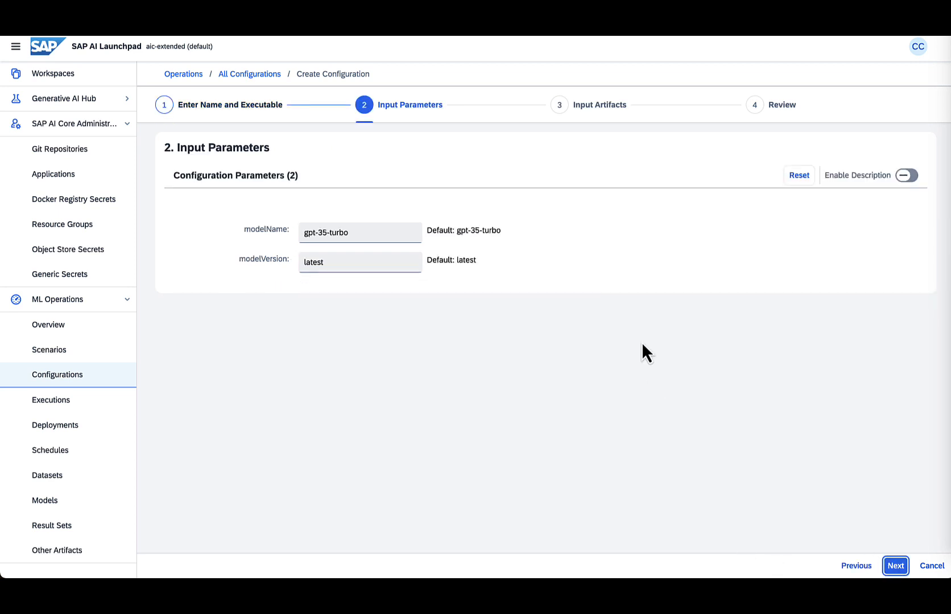
{"action": "left_click", "coordinate": [356, 227]}
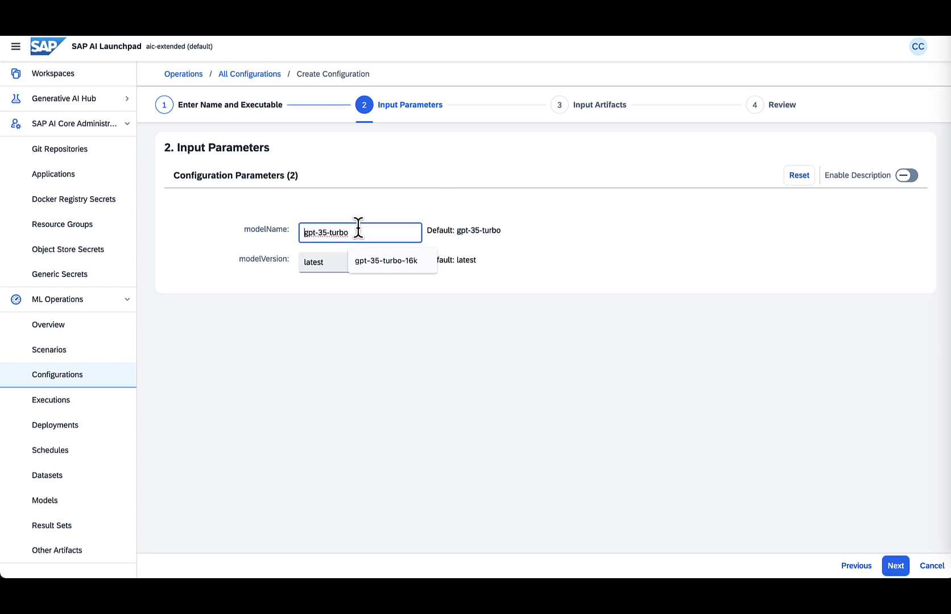
{"action": "key", "text": "BackSpace"}
{"action": "key", "text": "BackSpace"}
{"action": "key", "text": "BackSpace"}
{"action": "key", "text": "BackSpace"}
{"action": "key", "text": "BackSpace"}
{"action": "key", "text": "BackSpace"}
{"action": "key", "text": "BackSpace"}
{"action": "key", "text": "BackSpace"}
{"action": "type", "text": "4"}
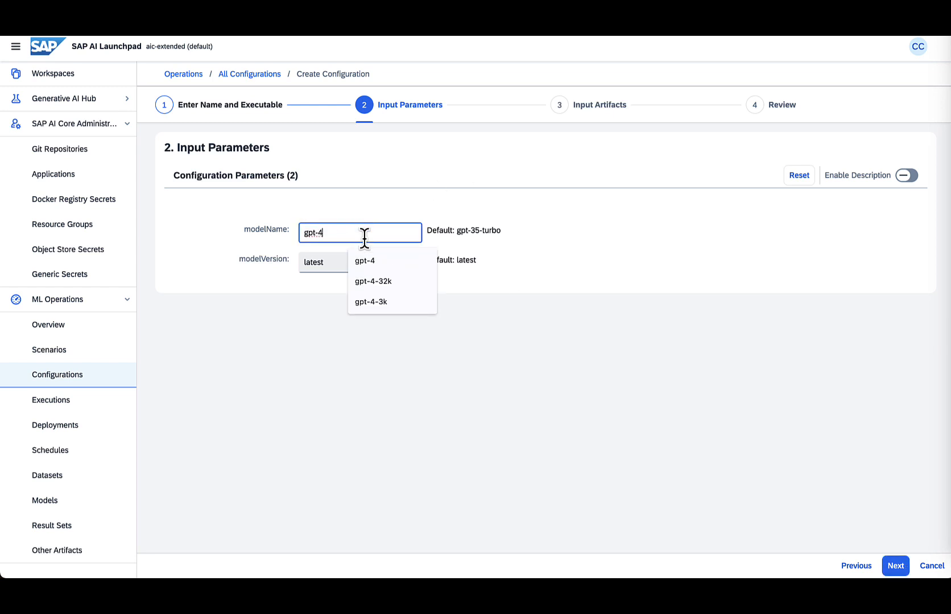
{"action": "left_click", "coordinate": [366, 259]}
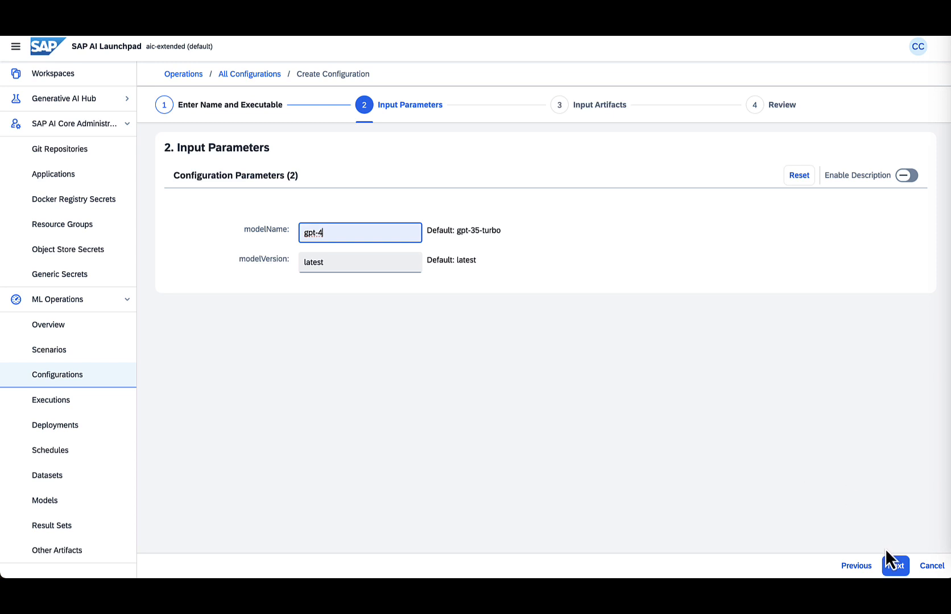
- Proceed past the input artifacts to the review and create the new-gpt-4 configuration
{"action": "left_click", "coordinate": [896, 566]}
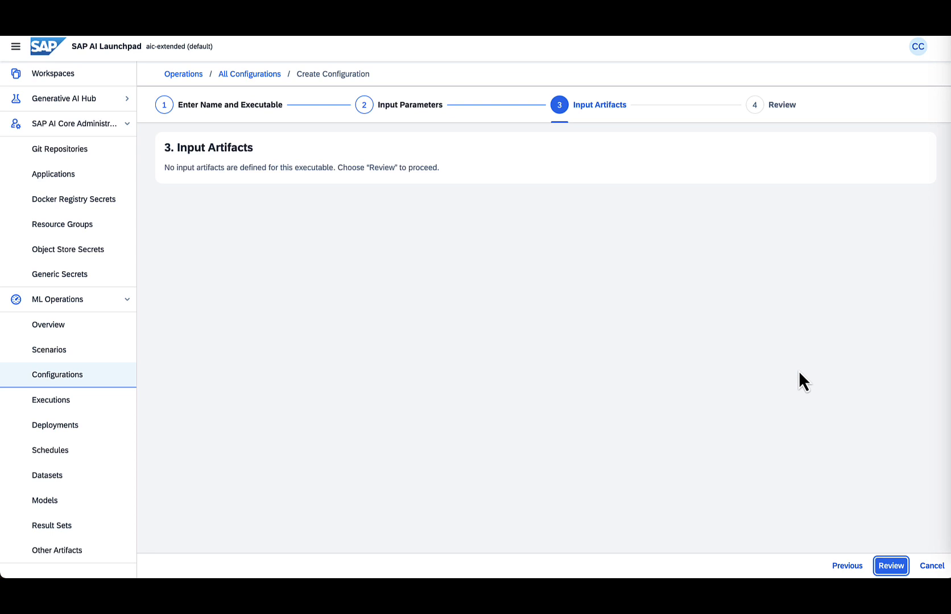
{"action": "left_click", "coordinate": [888, 566]}
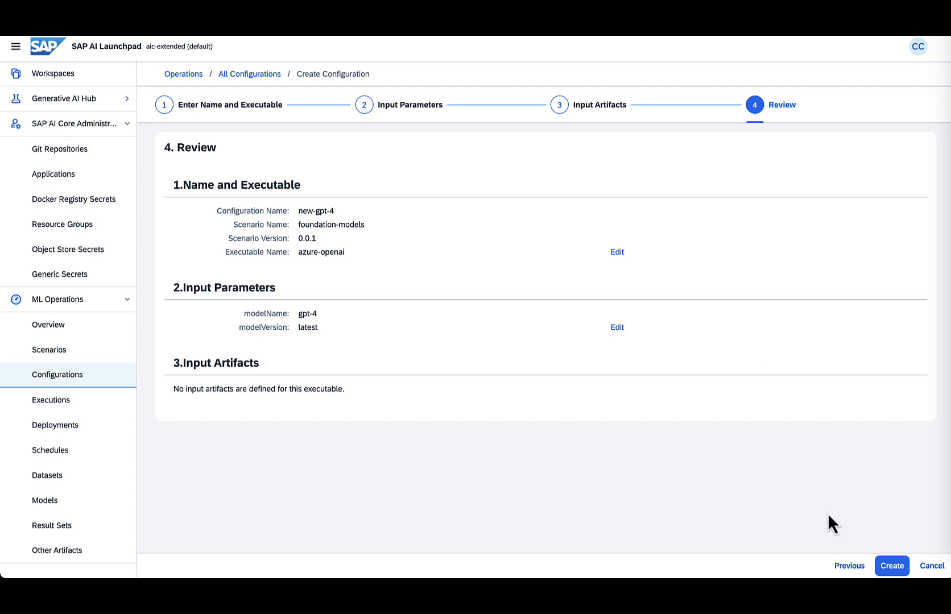
{"action": "left_click", "coordinate": [889, 565]}
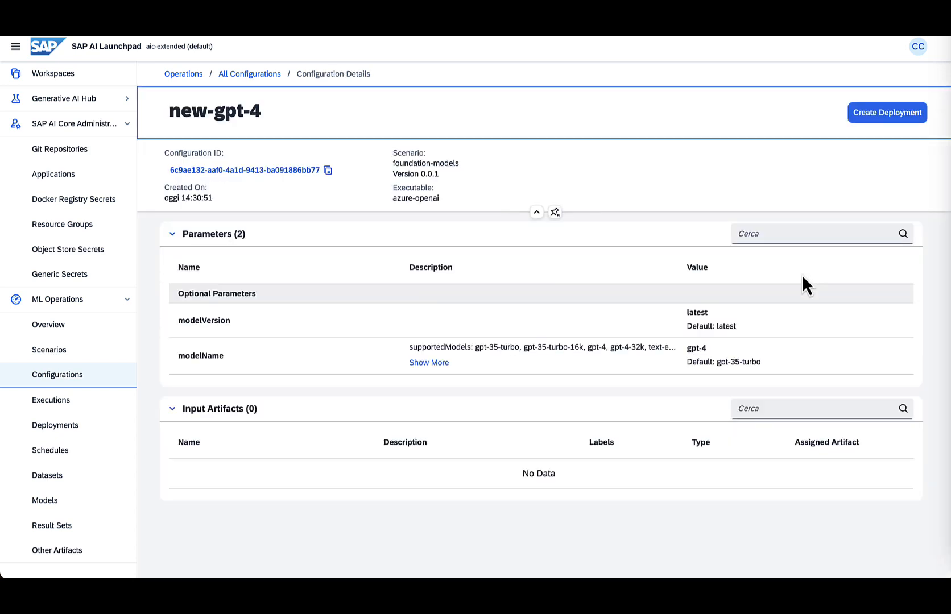
- Create a deployment of the new-gpt-4 configuration with the standard duration, then refresh its status
{"action": "left_click", "coordinate": [885, 116]}
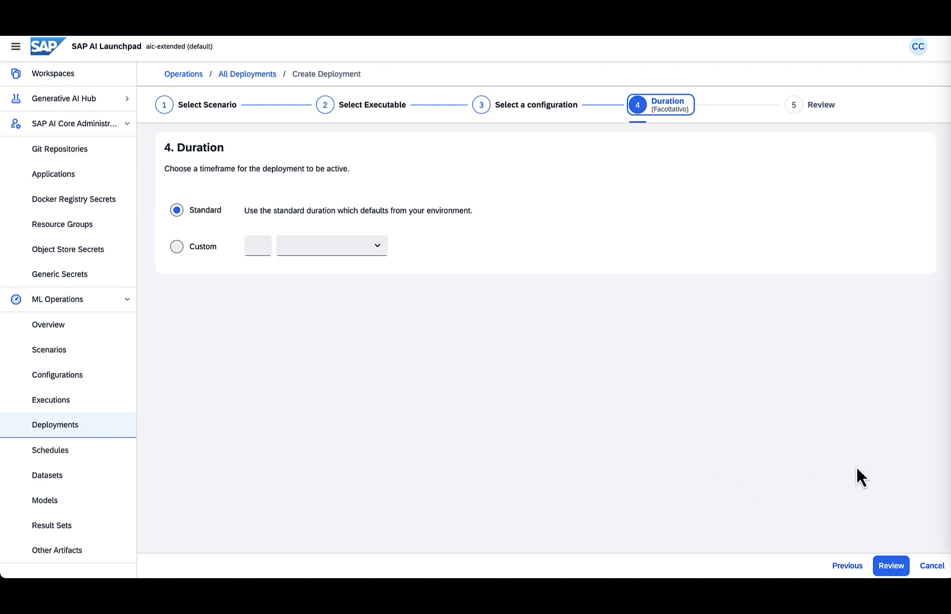
{"action": "left_click", "coordinate": [896, 564]}
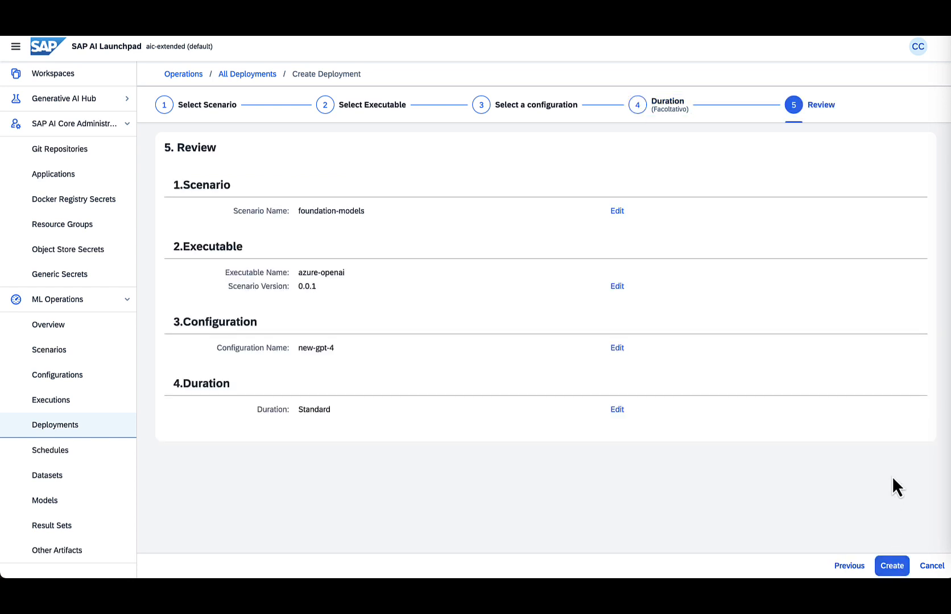
{"action": "left_click", "coordinate": [892, 566]}
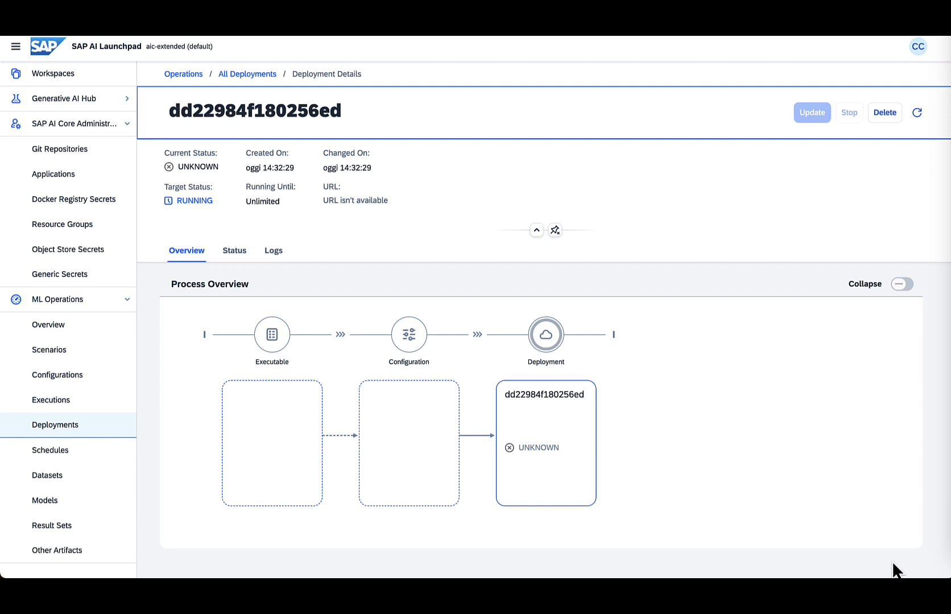
{"action": "left_click", "coordinate": [917, 113]}
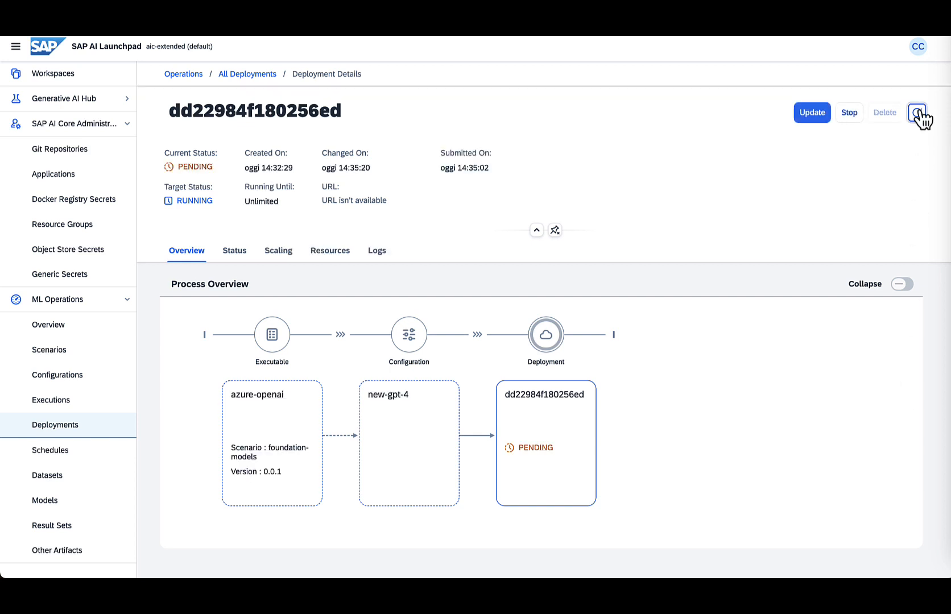
{"action": "left_click", "coordinate": [916, 113]}
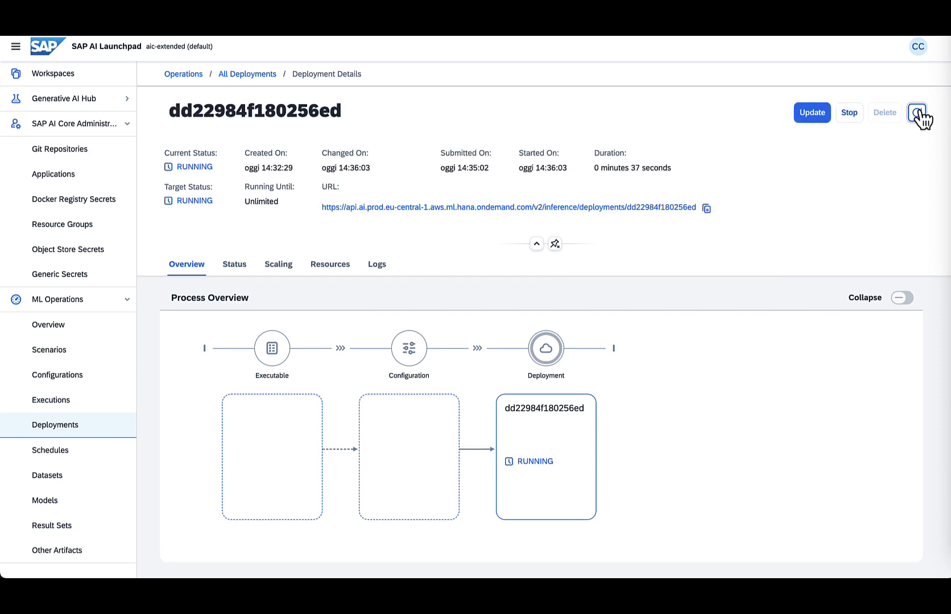